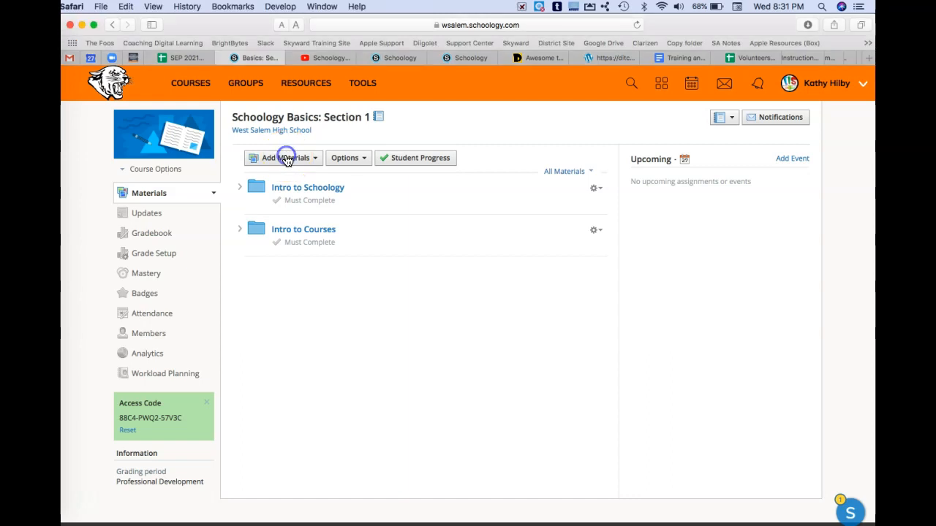
Step: View the course's material-adding options, and check which item types can be added to the personal resources
{"action": "left_click", "coordinate": [313, 158]}
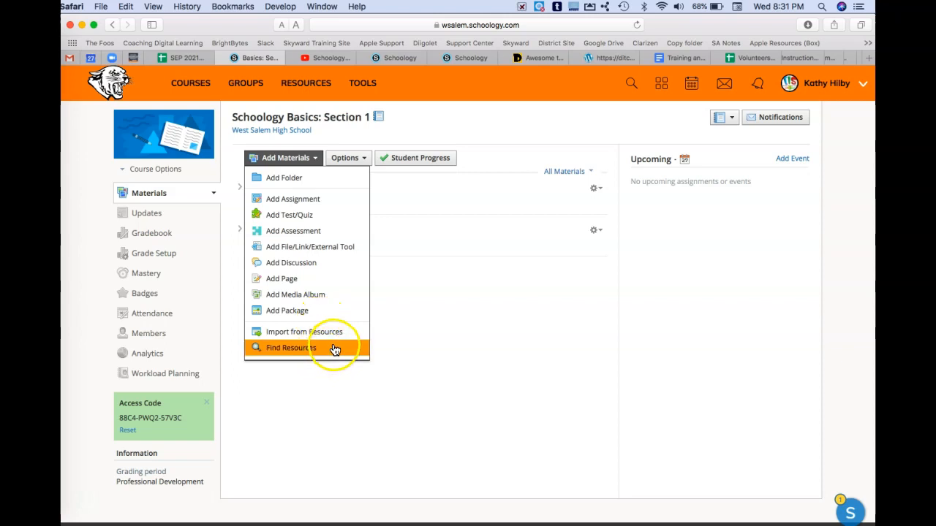
{"action": "left_click", "coordinate": [291, 87]}
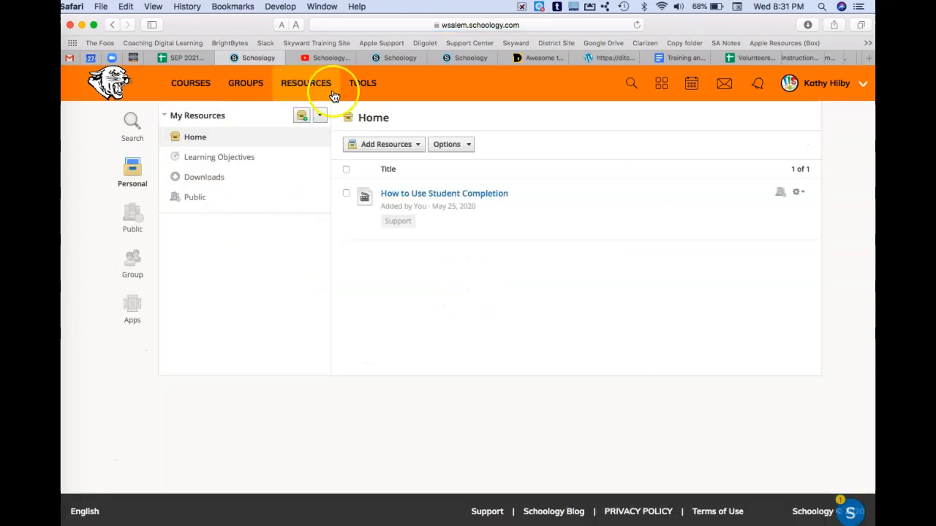
{"action": "left_click", "coordinate": [399, 147]}
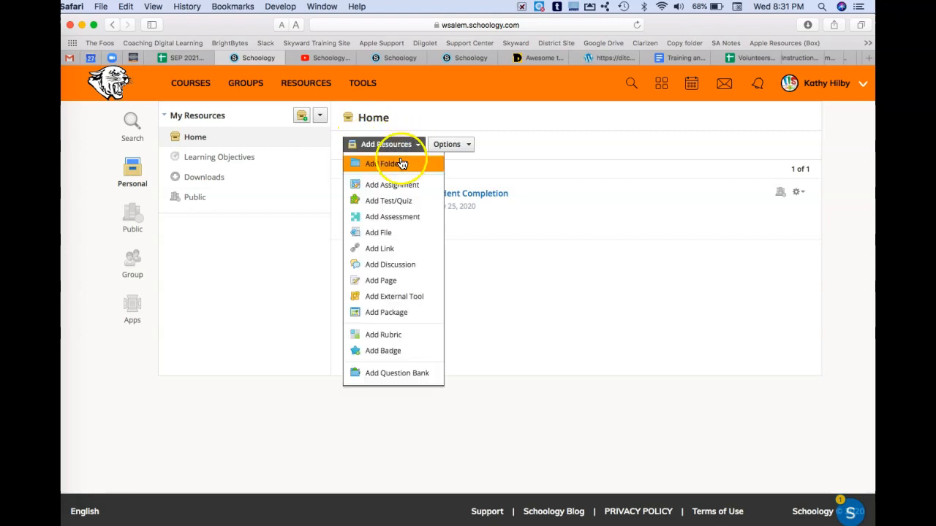
{"action": "left_click", "coordinate": [490, 320]}
Step: Return to the Schoology Basics: Section 1 course and view the material types that can be added
{"action": "left_click", "coordinate": [204, 84]}
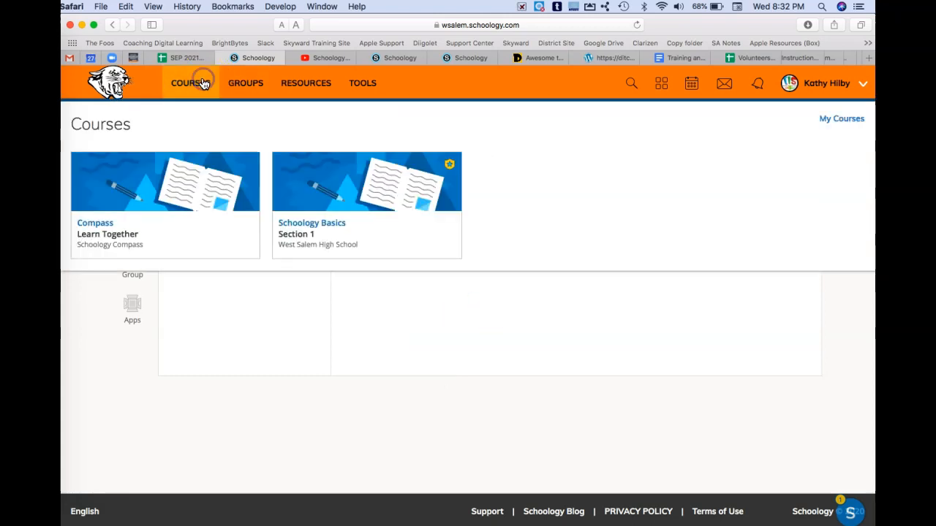
{"action": "left_click", "coordinate": [336, 221]}
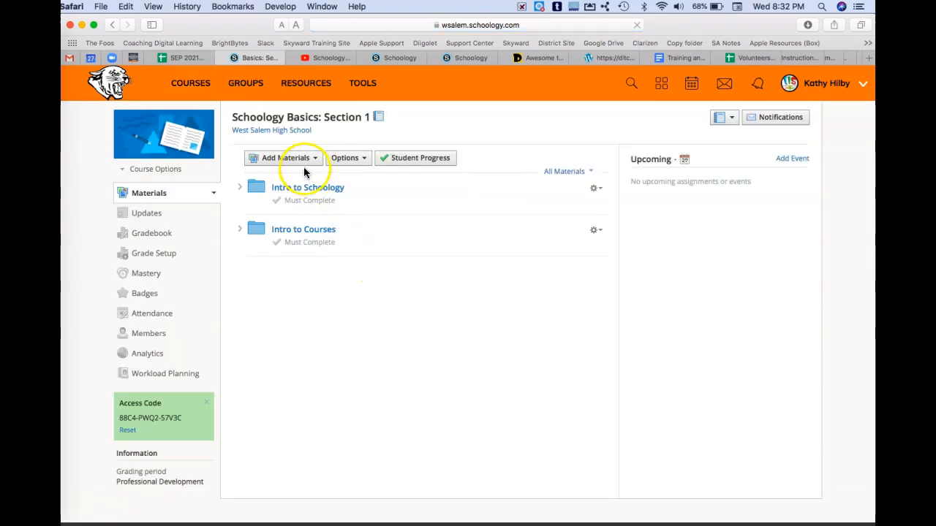
{"action": "left_click", "coordinate": [305, 160]}
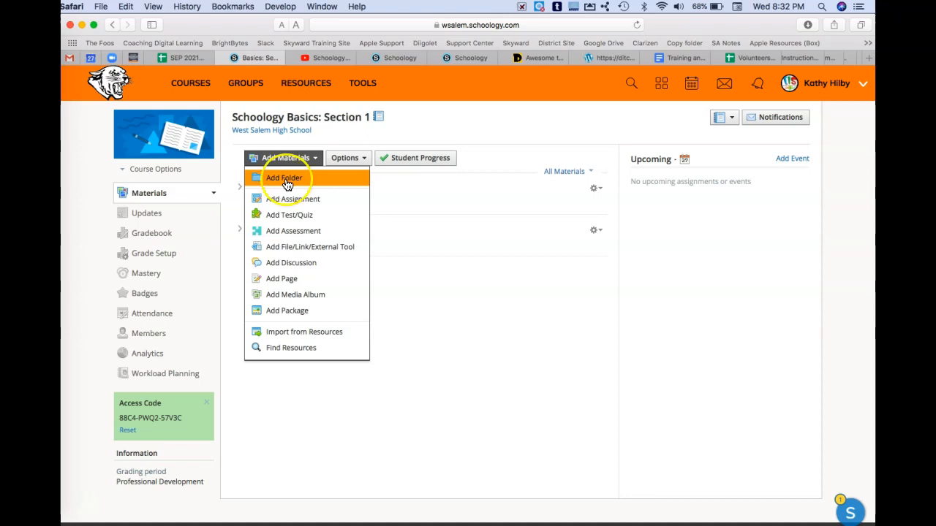
{"action": "left_click", "coordinate": [464, 130]}
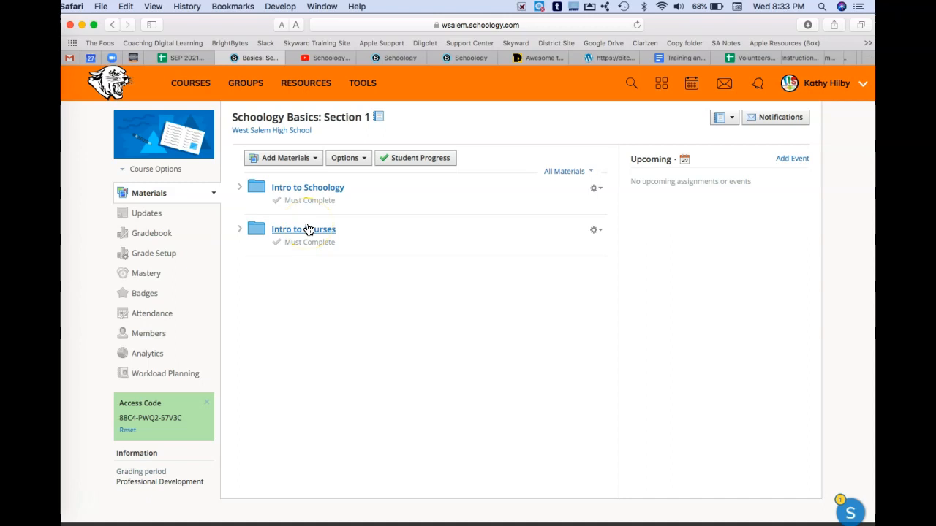
Step: Start a new assignment in the course and view the content types that can be inserted in its description
{"action": "left_click", "coordinate": [289, 159]}
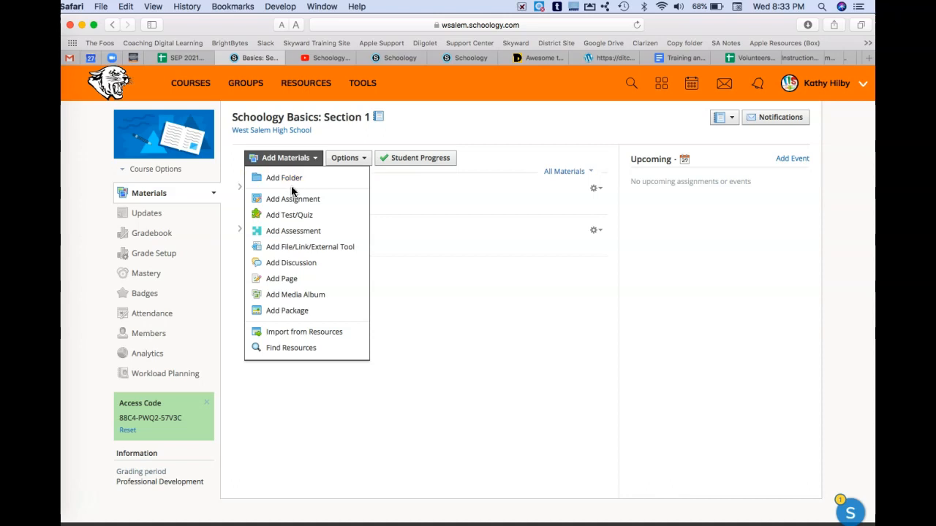
{"action": "left_click", "coordinate": [291, 199]}
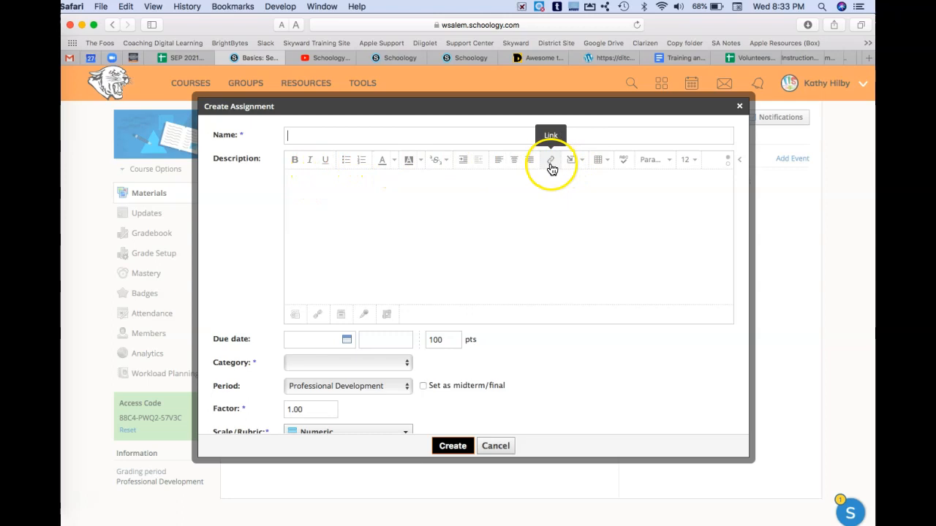
{"action": "left_click", "coordinate": [576, 165]}
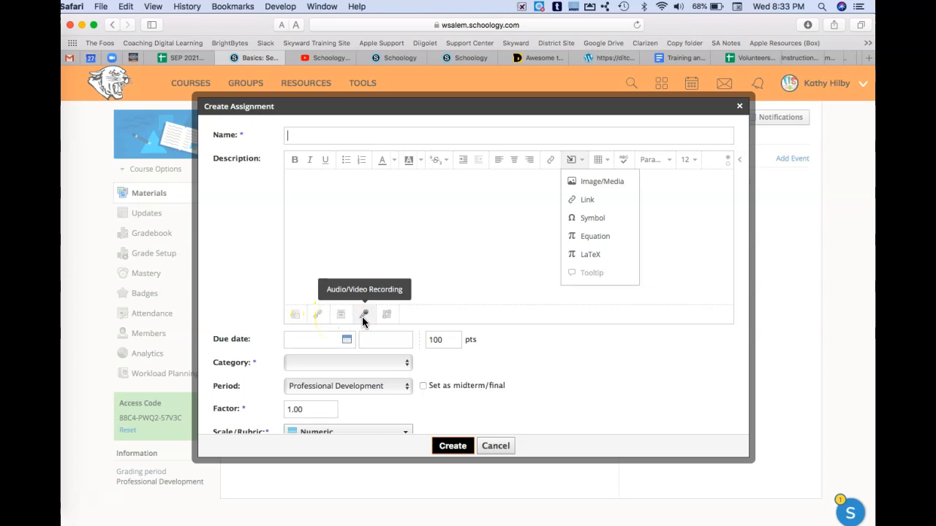
{"action": "scroll", "coordinate": [362, 317], "scroll_direction": "down", "scroll_amount": 3}
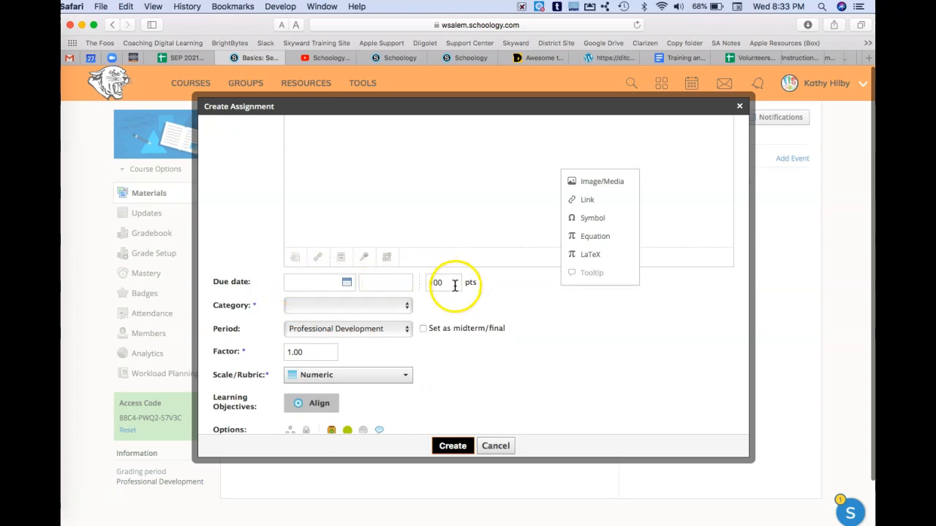
Step: Set the new assignment's category to (Ungraded) and look over the remaining grading settings
{"action": "left_click", "coordinate": [408, 307]}
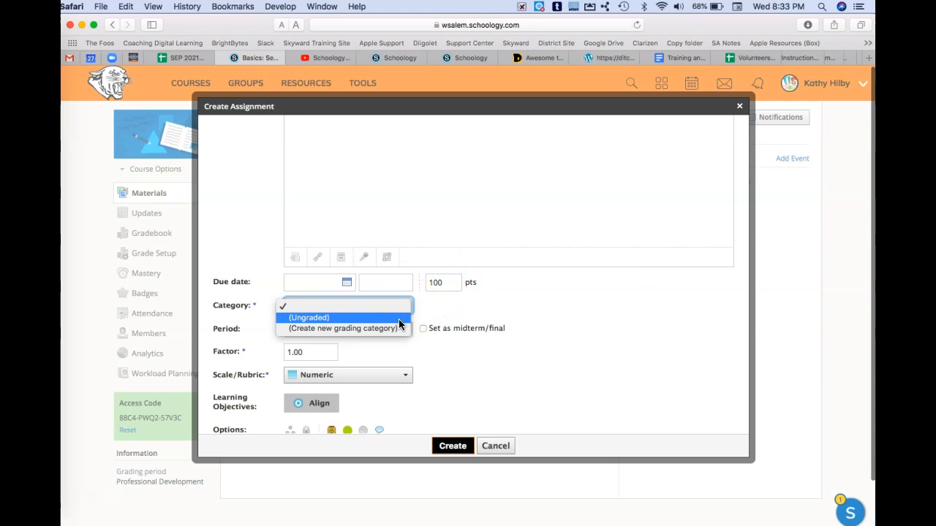
{"action": "left_click", "coordinate": [399, 318]}
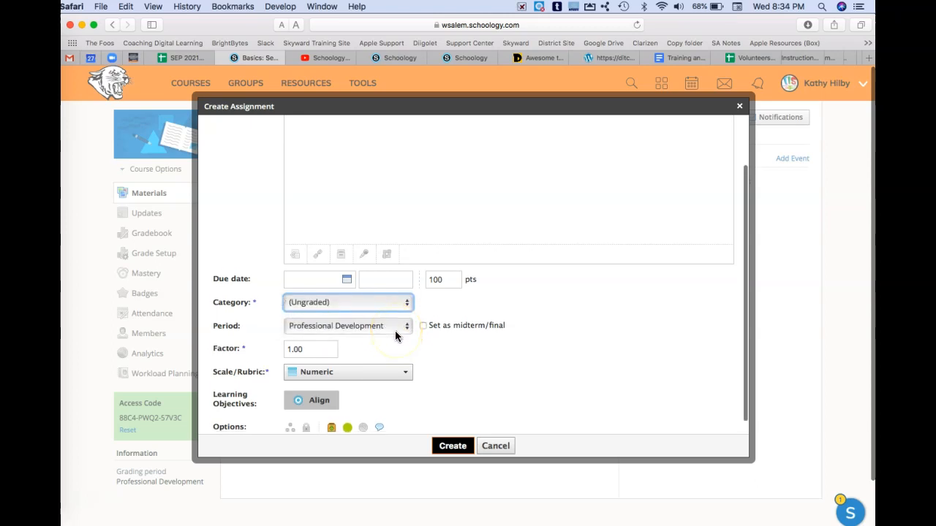
{"action": "scroll", "coordinate": [395, 330], "scroll_direction": "down", "scroll_amount": 1}
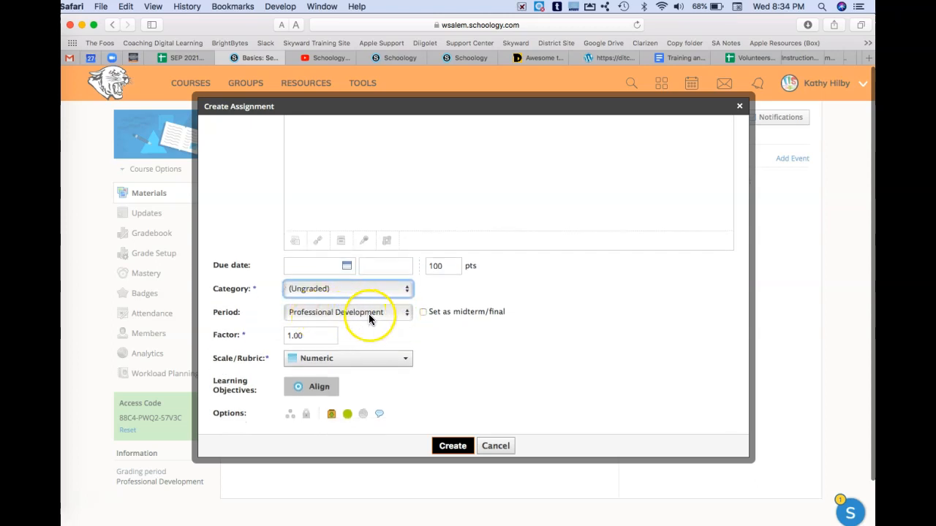
{"action": "scroll", "coordinate": [370, 313], "scroll_direction": "down", "scroll_amount": 3}
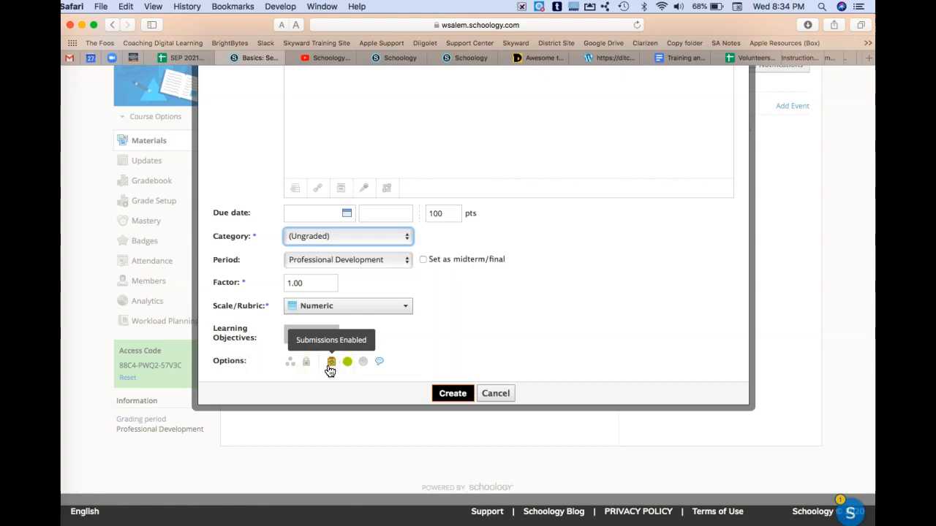
Step: Switch the assignment's submissions off and on again, and discard the assignment without creating it
{"action": "left_click", "coordinate": [330, 366]}
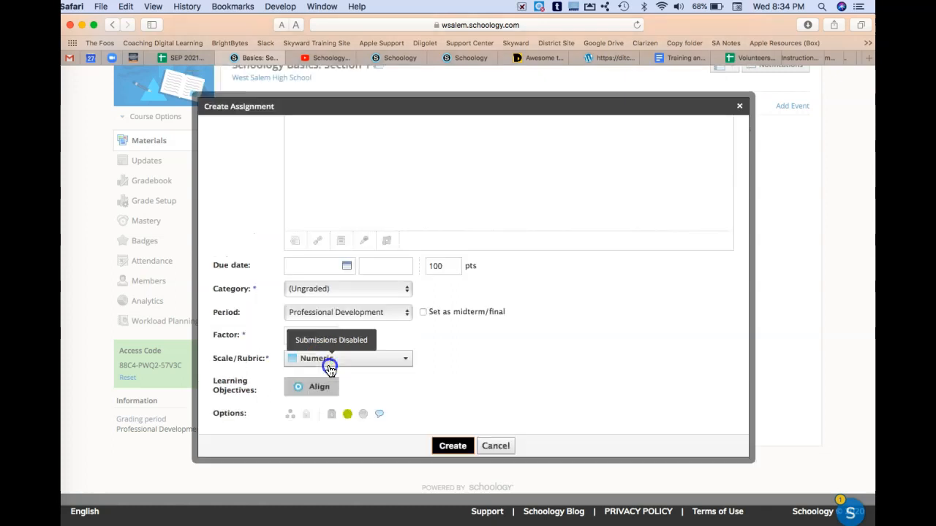
{"action": "left_click", "coordinate": [332, 422]}
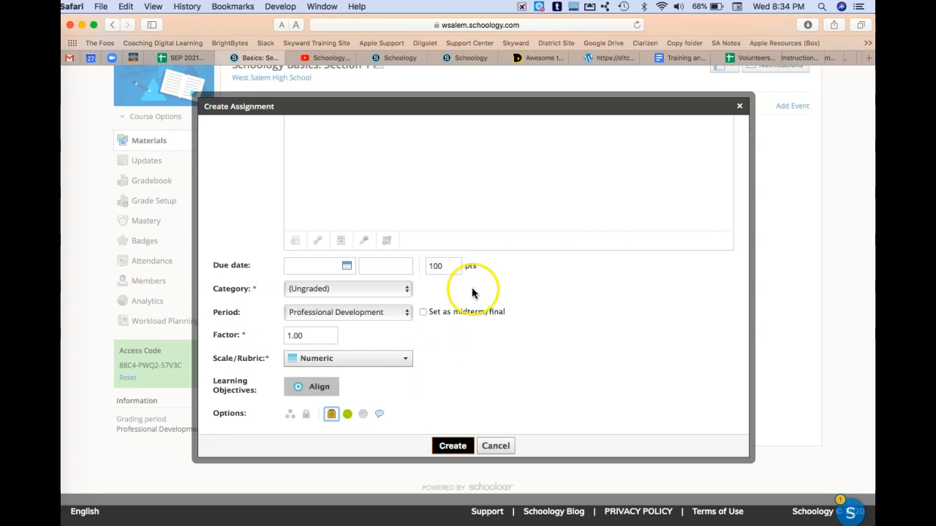
{"action": "left_click", "coordinate": [495, 448]}
Step: Create an assessment named "dasdas" in the course with the category (Ungraded)
{"action": "left_click", "coordinate": [309, 129]}
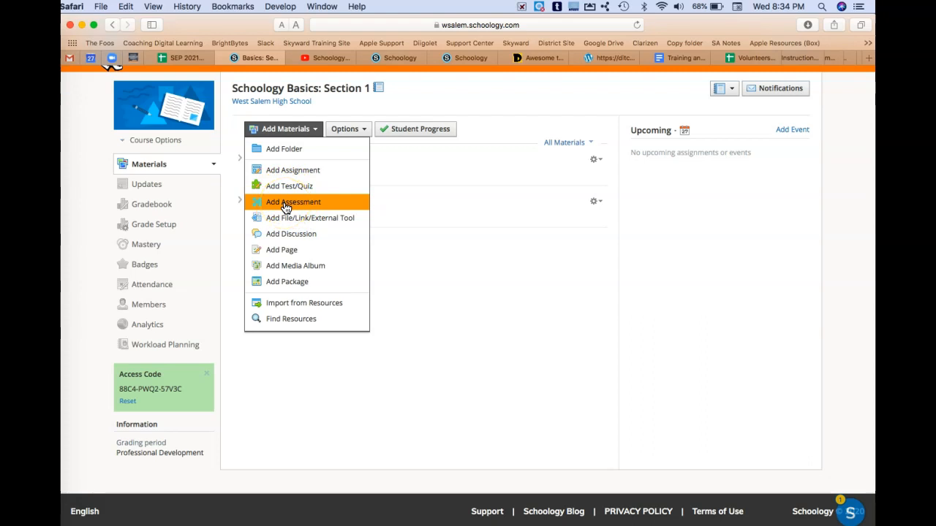
{"action": "left_click", "coordinate": [286, 207]}
{"action": "left_click", "coordinate": [285, 208]}
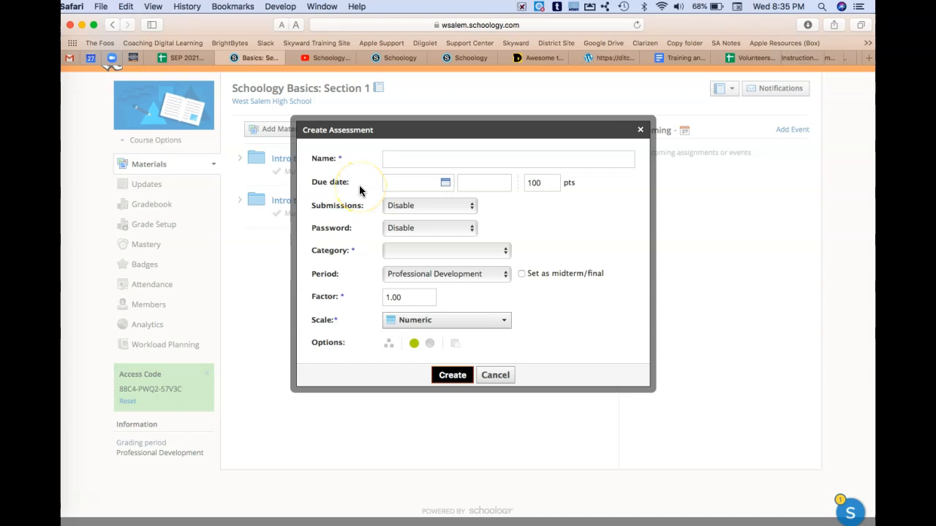
{"action": "type", "text": "dasdas"}
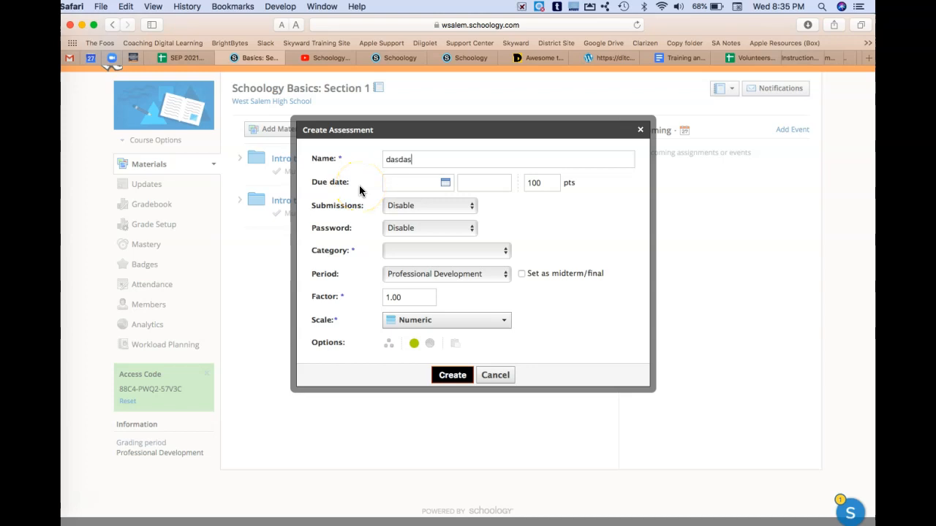
{"action": "left_click", "coordinate": [418, 255]}
{"action": "left_click", "coordinate": [417, 262]}
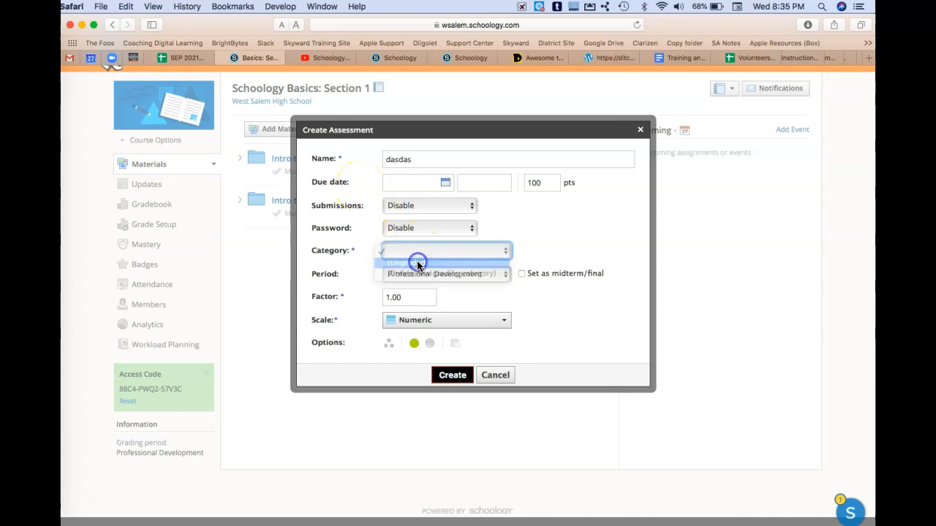
{"action": "left_click", "coordinate": [449, 377]}
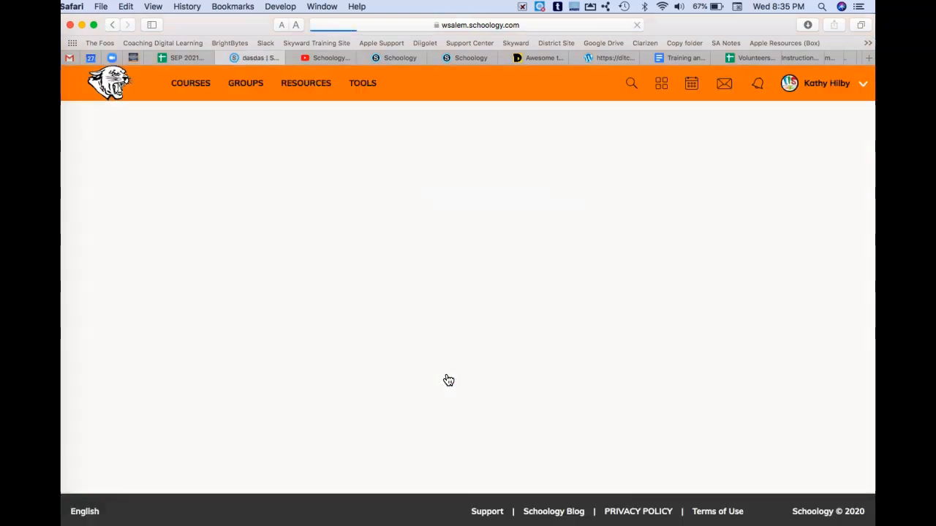
Step: Review the new assessment's setup page, including the instructions, assessment settings and student toolbar options
{"action": "scroll", "coordinate": [448, 380], "scroll_direction": "down", "scroll_amount": 2}
{"action": "scroll", "coordinate": [448, 380], "scroll_direction": "down", "scroll_amount": 2}
{"action": "scroll", "coordinate": [448, 380], "scroll_direction": "down", "scroll_amount": 2}
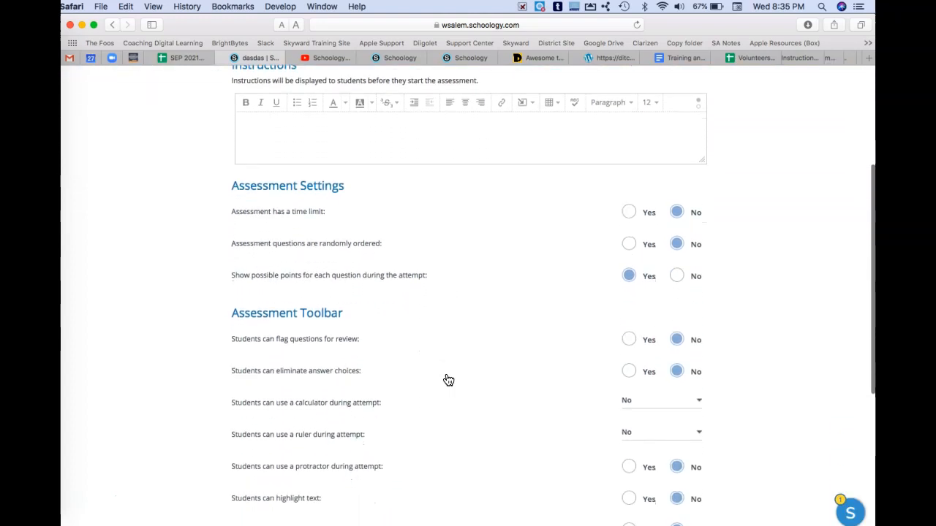
{"action": "scroll", "coordinate": [448, 380], "scroll_direction": "down", "scroll_amount": 2}
{"action": "scroll", "coordinate": [448, 381], "scroll_direction": "down", "scroll_amount": 4}
{"action": "scroll", "coordinate": [448, 381], "scroll_direction": "down", "scroll_amount": 2}
{"action": "scroll", "coordinate": [448, 380], "scroll_direction": "up", "scroll_amount": 6}
{"action": "scroll", "coordinate": [448, 380], "scroll_direction": "up", "scroll_amount": 6}
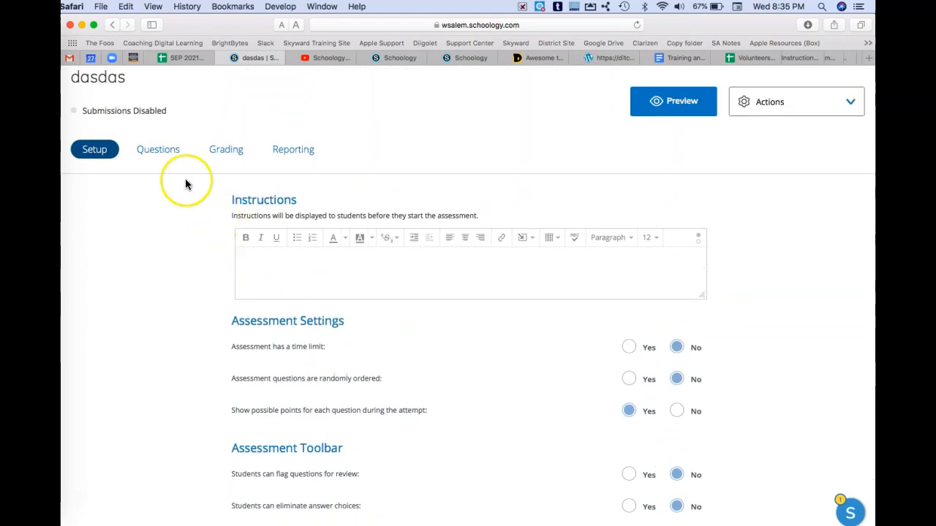
Step: Examine the question types that can be created for the assessment
{"action": "left_click", "coordinate": [169, 150]}
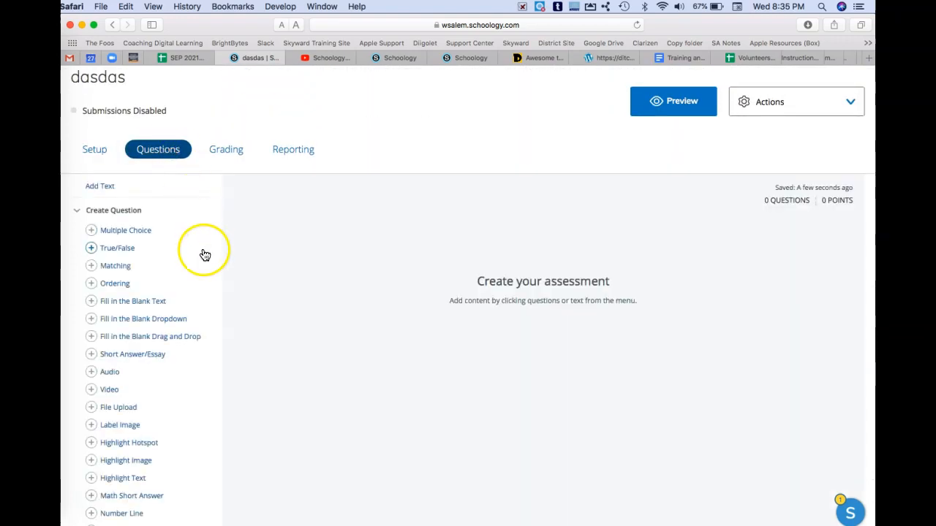
{"action": "scroll", "coordinate": [205, 258], "scroll_direction": "down", "scroll_amount": 3}
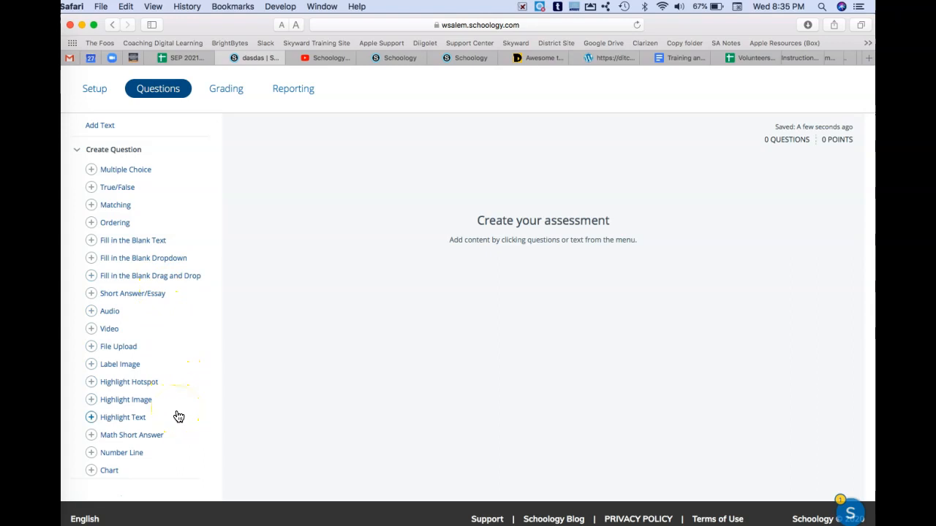
{"action": "scroll", "coordinate": [179, 417], "scroll_direction": "up", "scroll_amount": 2}
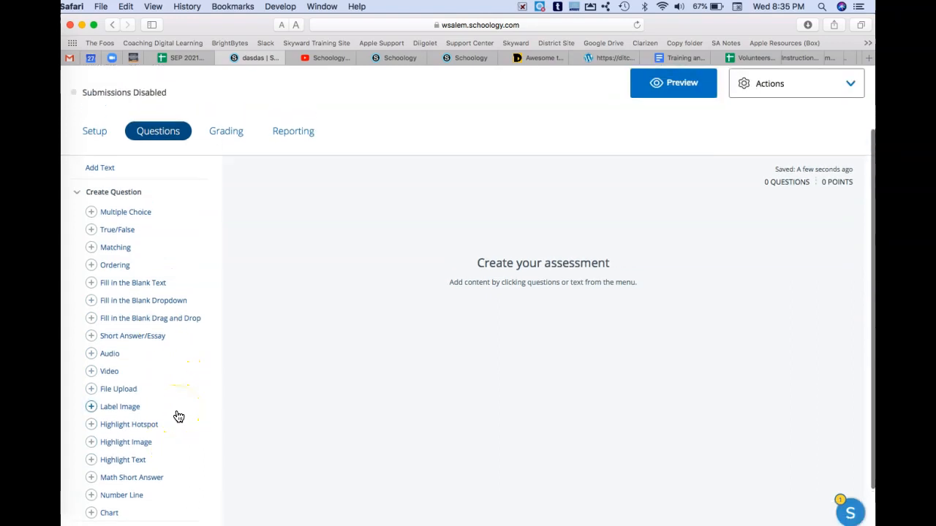
Step: Delete the "dasdas" assessment from the course and confirm the deletion
{"action": "left_click", "coordinate": [844, 83]}
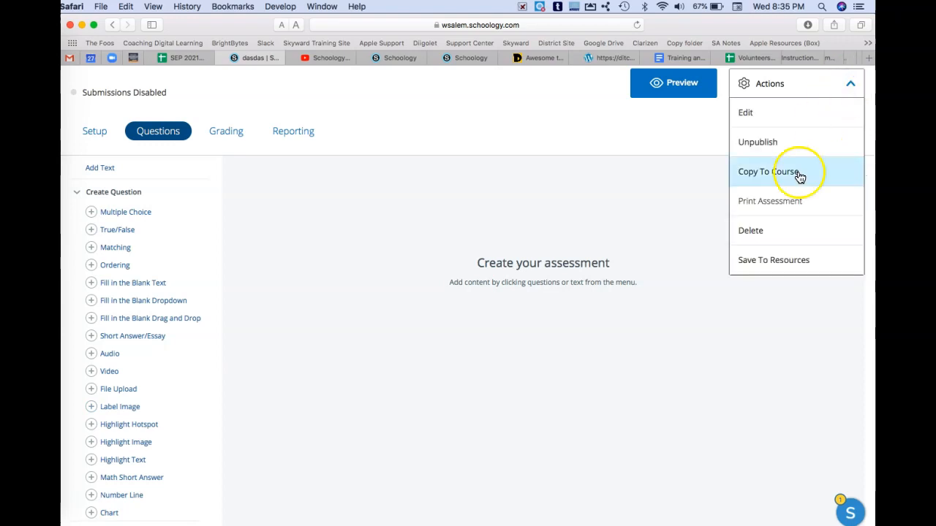
{"action": "left_click", "coordinate": [763, 230]}
{"action": "left_click", "coordinate": [453, 237]}
Step: Start creating a new page in the course materials
{"action": "left_click", "coordinate": [300, 157]}
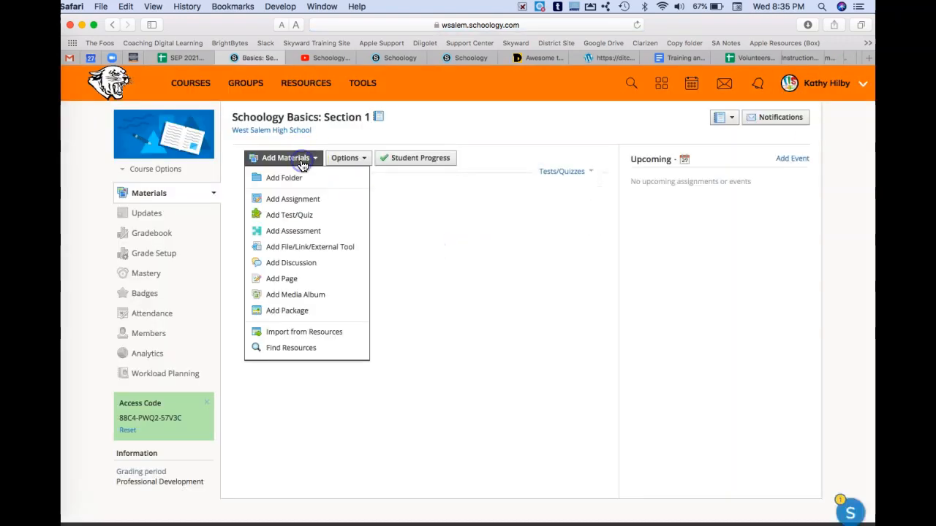
{"action": "left_click", "coordinate": [305, 265]}
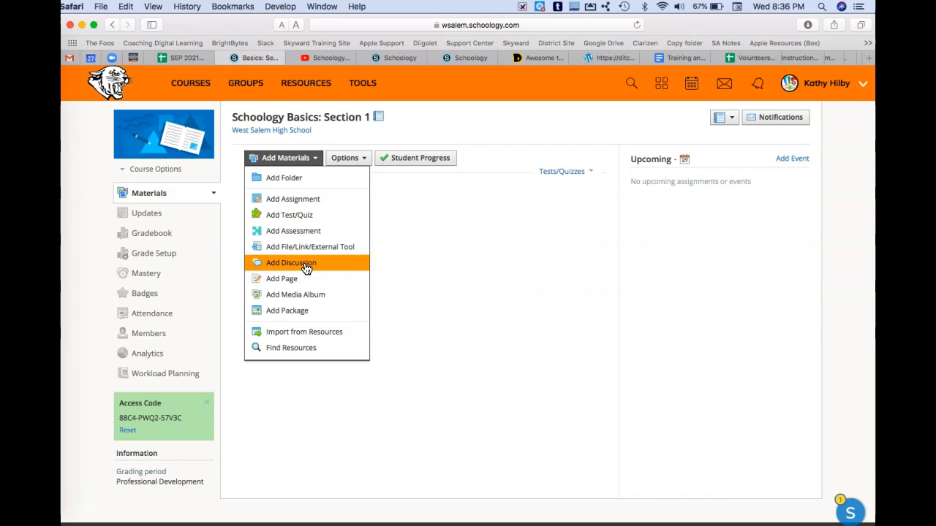
{"action": "left_click", "coordinate": [298, 279]}
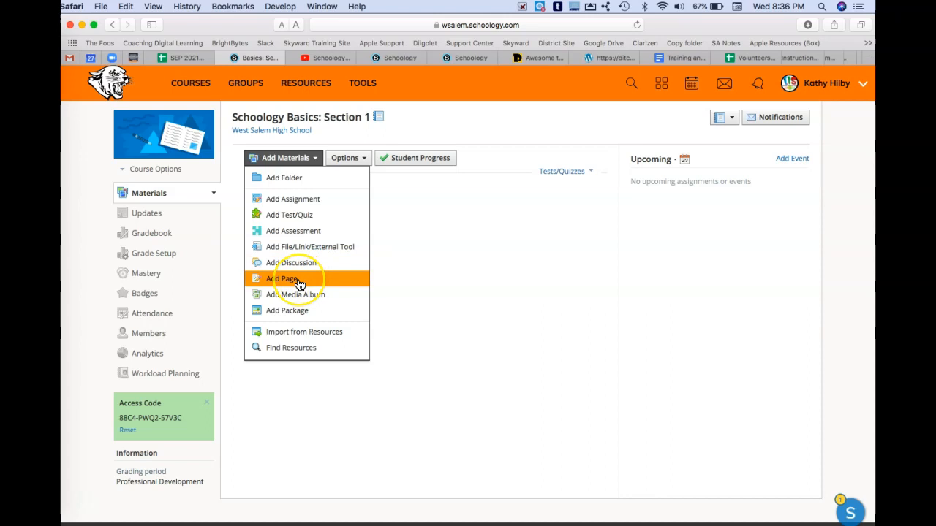
{"action": "left_click", "coordinate": [298, 282]}
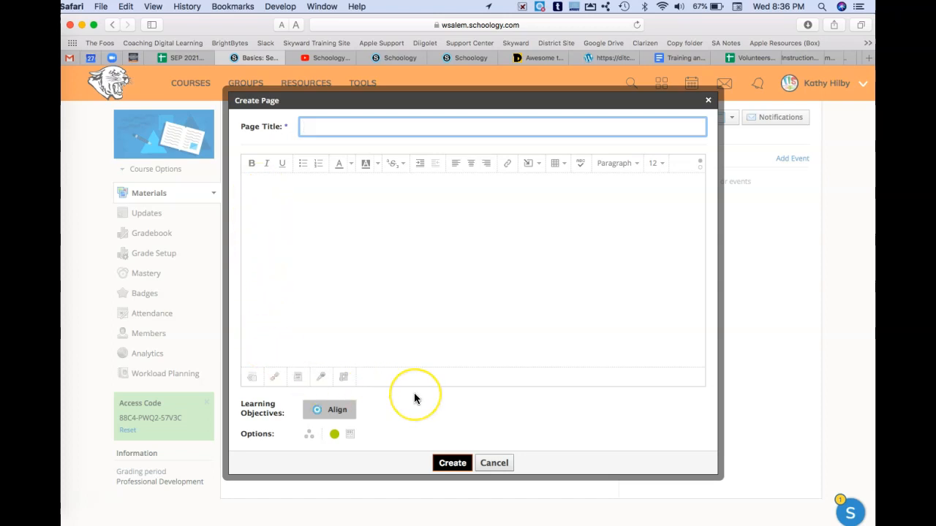
Step: Examine the page editor's options for inserting media by file upload or as an image or media link from the web
{"action": "scroll", "coordinate": [414, 393], "scroll_direction": "down", "scroll_amount": 2}
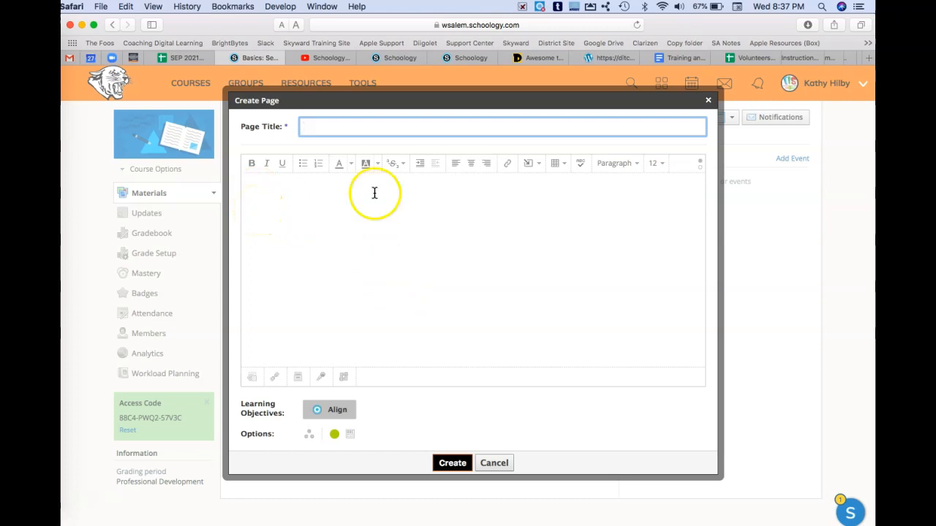
{"action": "left_click", "coordinate": [530, 165]}
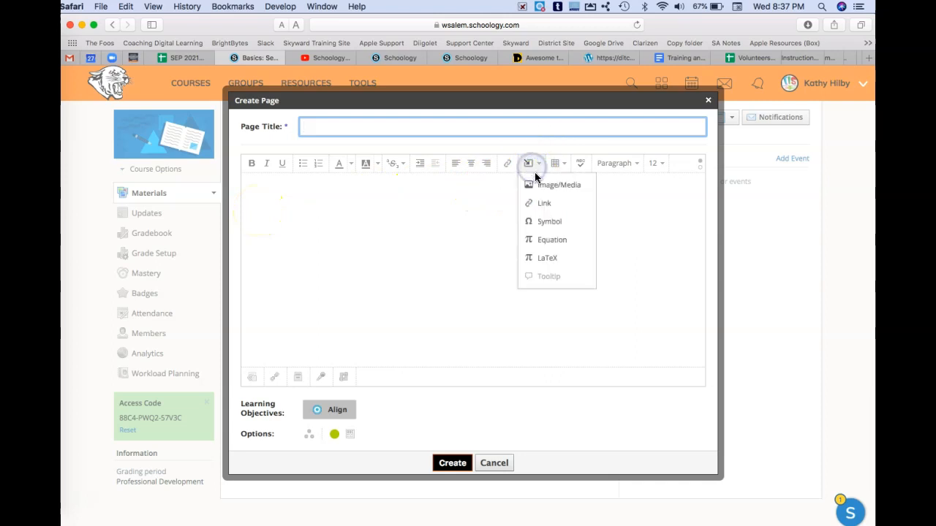
{"action": "left_click", "coordinate": [536, 184]}
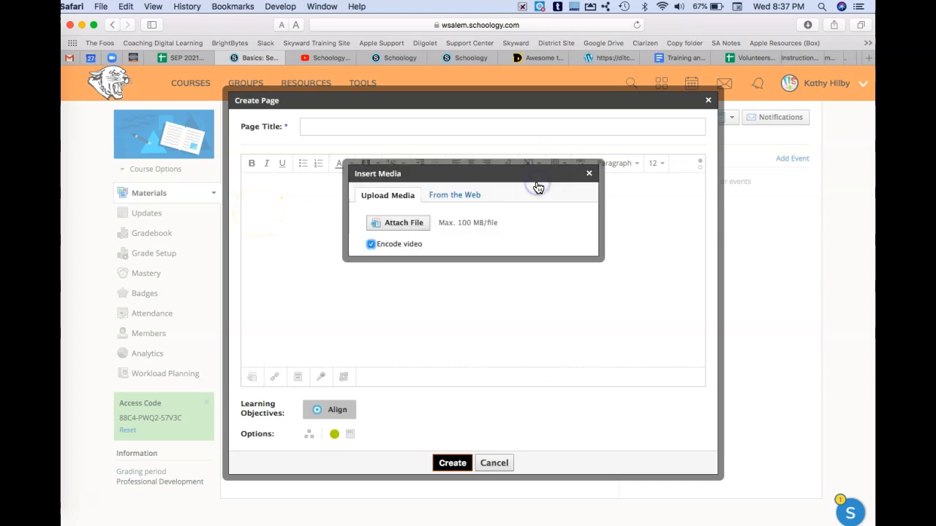
{"action": "left_click", "coordinate": [467, 198]}
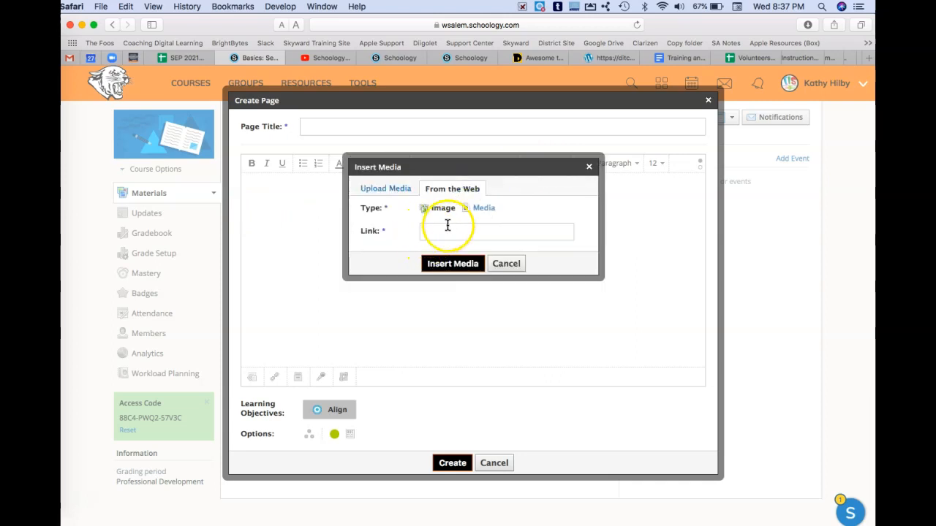
{"action": "left_click", "coordinate": [469, 208]}
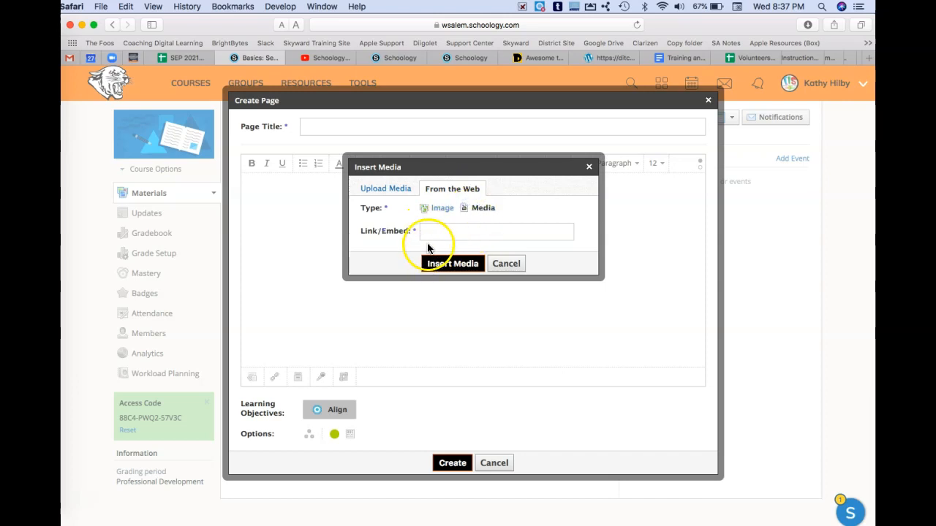
{"action": "left_click", "coordinate": [497, 266]}
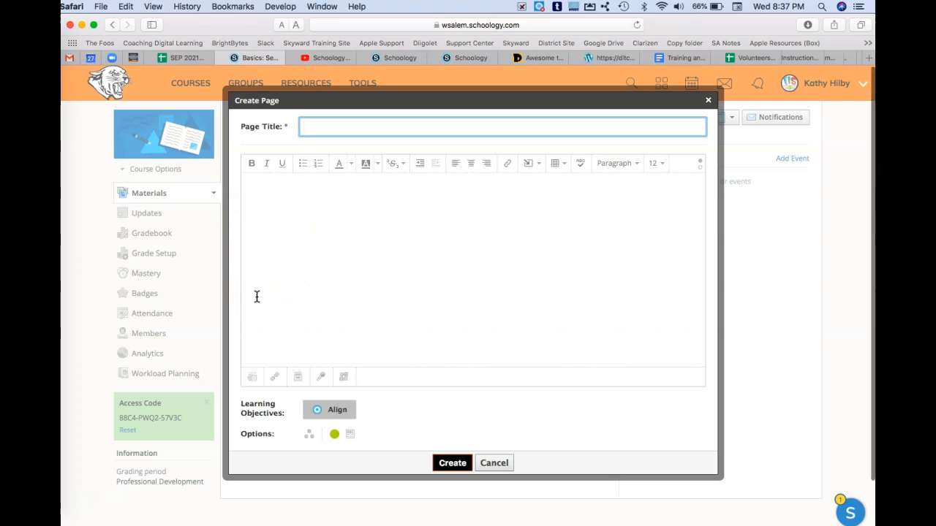
Step: Cancel the new page without creating it
{"action": "scroll", "coordinate": [257, 297], "scroll_direction": "down", "scroll_amount": 1}
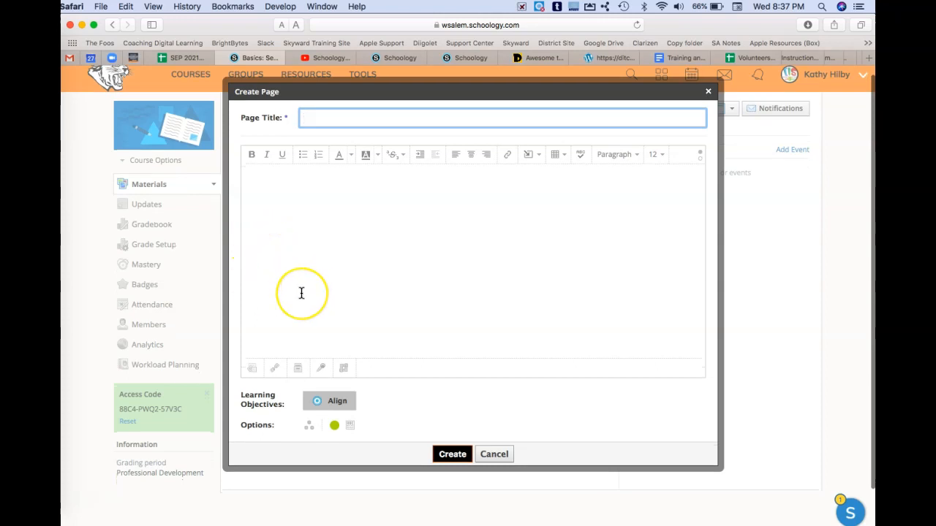
{"action": "scroll", "coordinate": [301, 293], "scroll_direction": "down", "scroll_amount": 1}
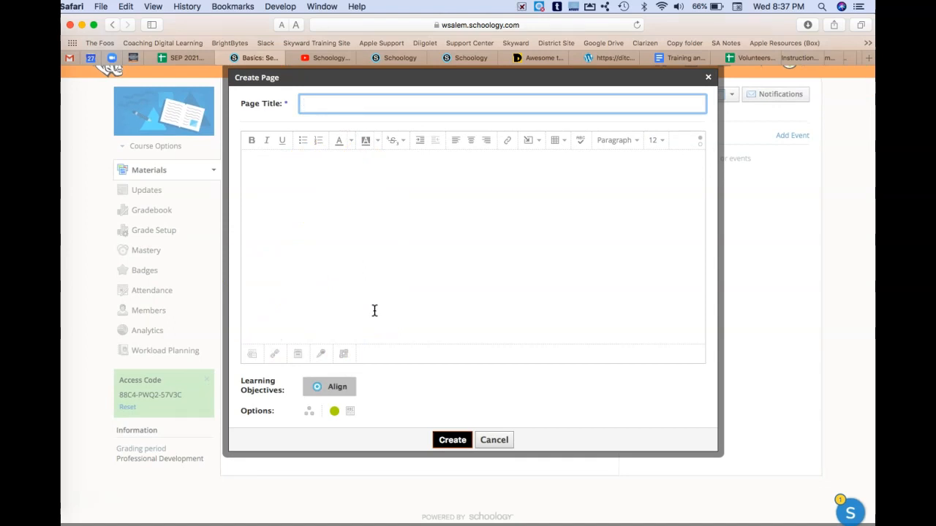
{"action": "left_click", "coordinate": [488, 440]}
Step: Review the remaining material types that can be added to the course and open the option for finding resources
{"action": "left_click", "coordinate": [301, 135]}
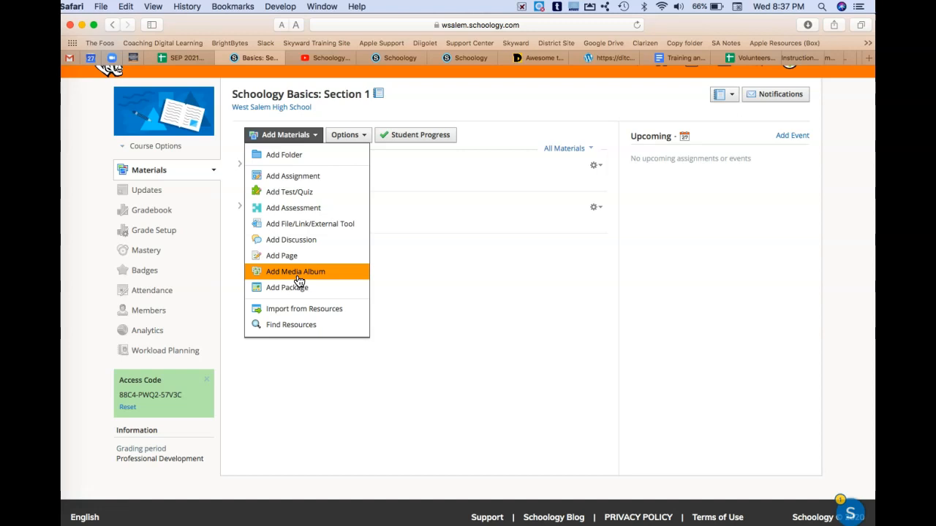
{"action": "left_click", "coordinate": [286, 134]}
{"action": "left_click", "coordinate": [286, 134]}
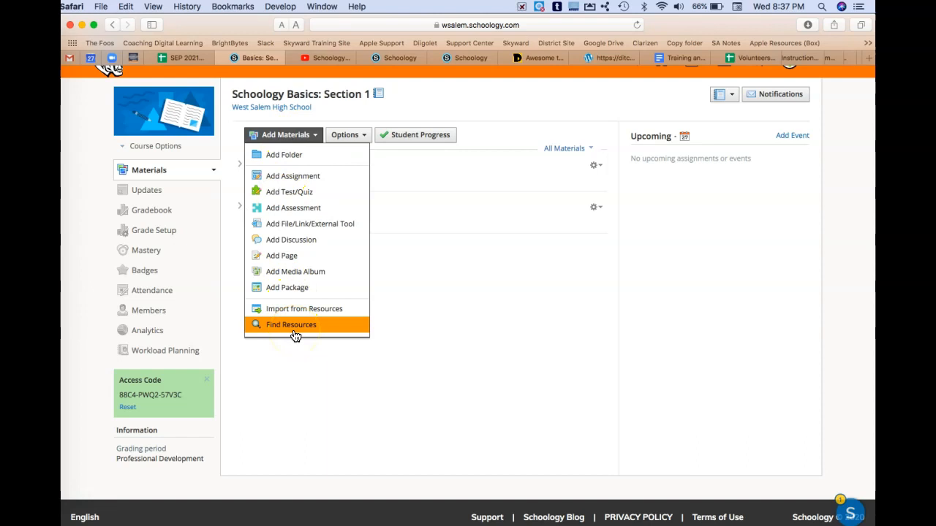
{"action": "scroll", "coordinate": [294, 335], "scroll_direction": "up", "scroll_amount": 2}
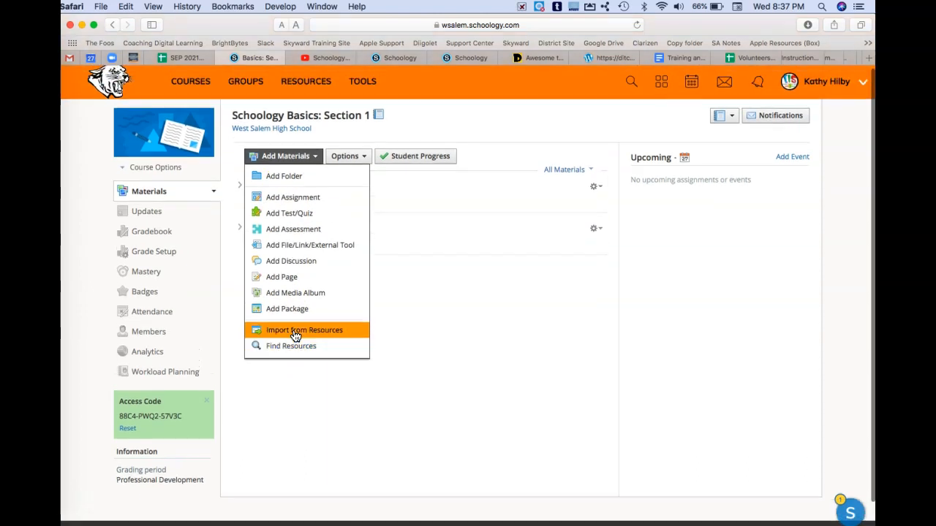
{"action": "left_click", "coordinate": [292, 347]}
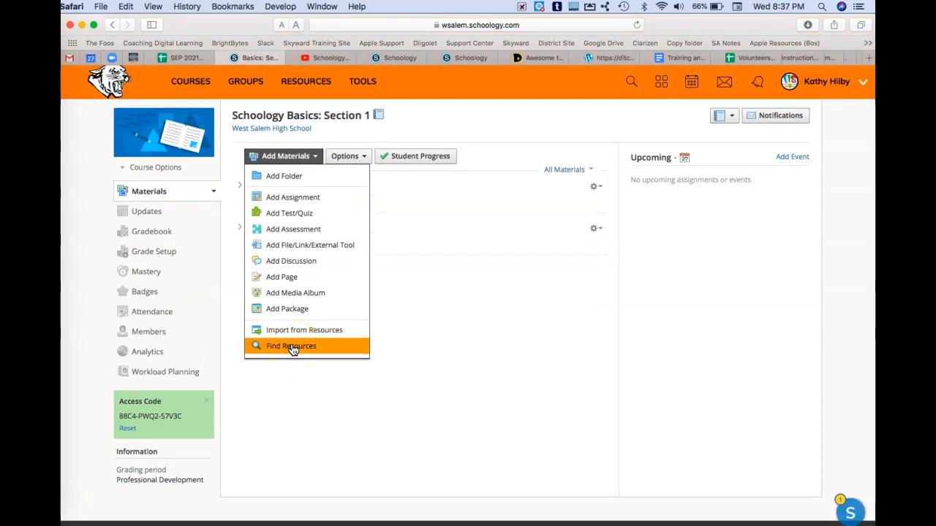